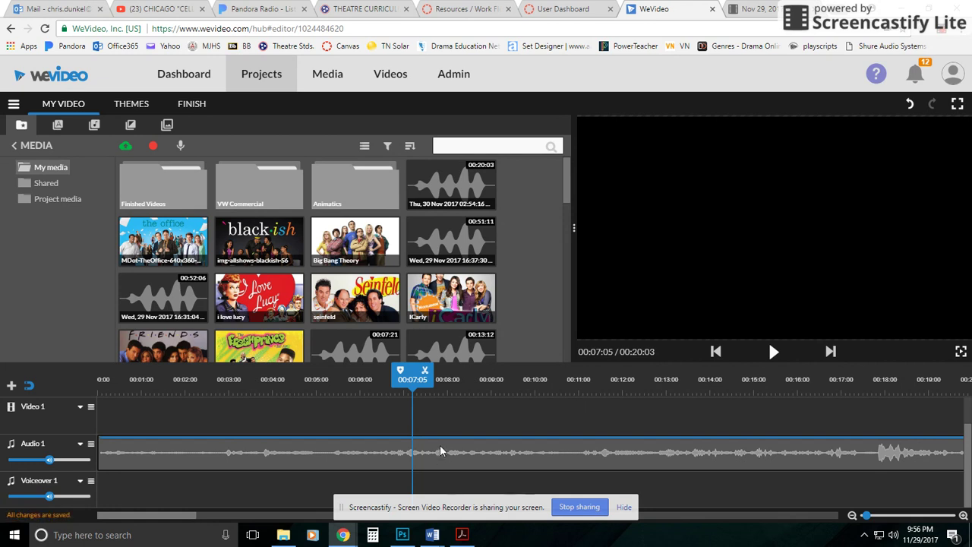
Place the black-ish, Big Bang Theory and The Office images one after another on the Video 1 track above the audio.
drag(412, 379, 295, 423)
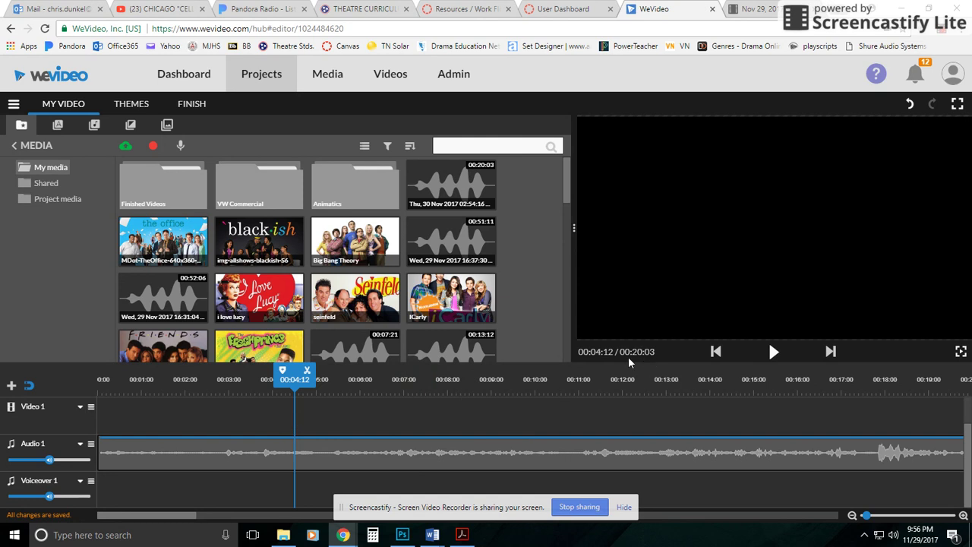
drag(632, 351, 656, 349)
drag(255, 245, 179, 426)
drag(358, 257, 624, 425)
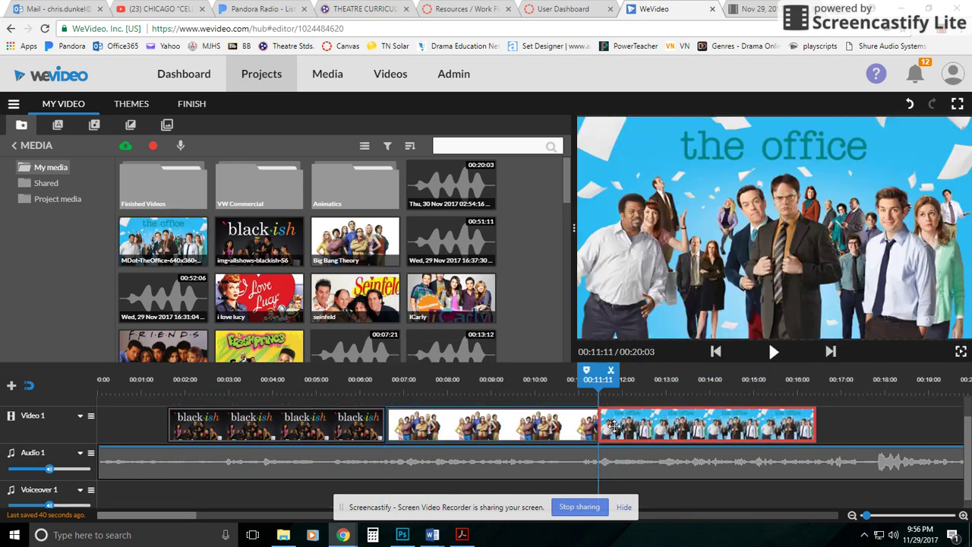
drag(625, 426, 596, 431)
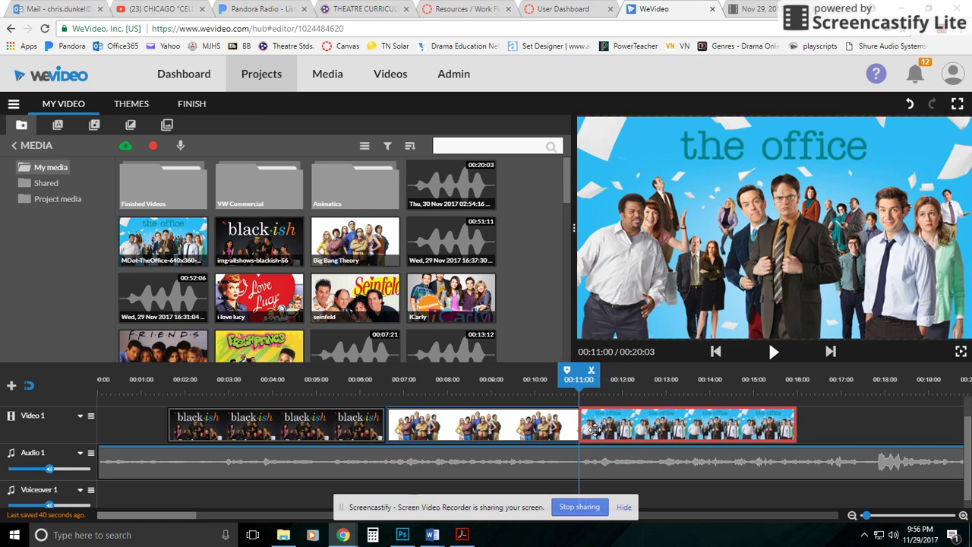
drag(596, 431, 618, 426)
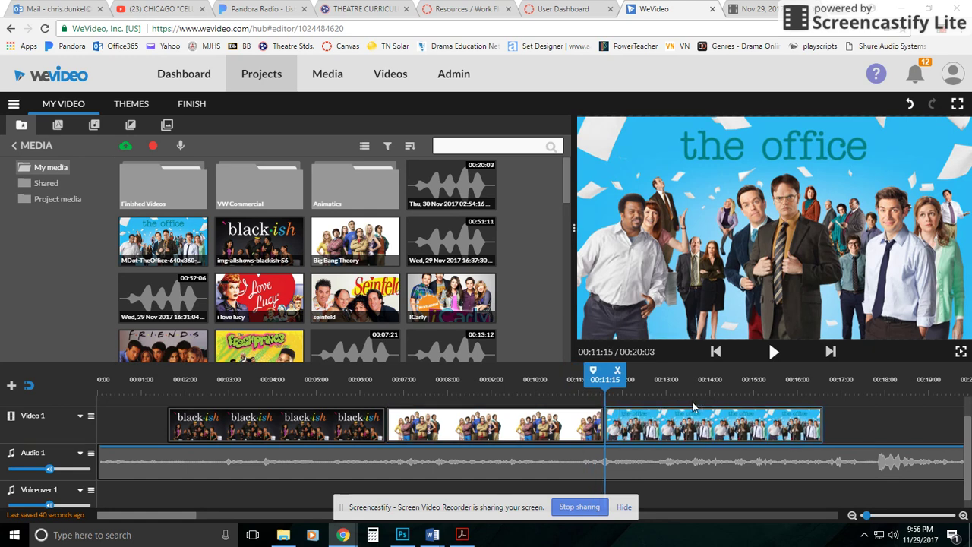
Set the photo length to 7 seconds and turn off the Ken Burns animation and scaling to fill the frame.
click(676, 430)
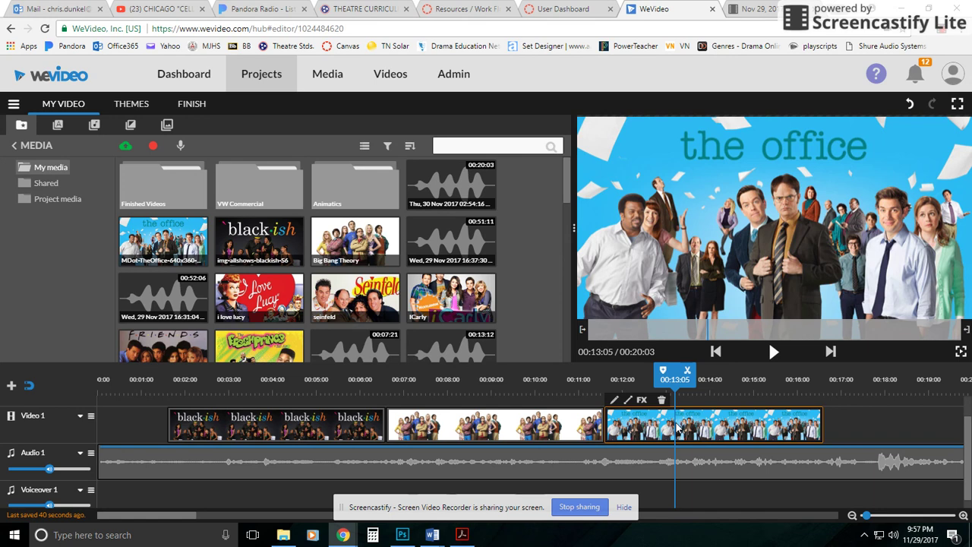
click(535, 433)
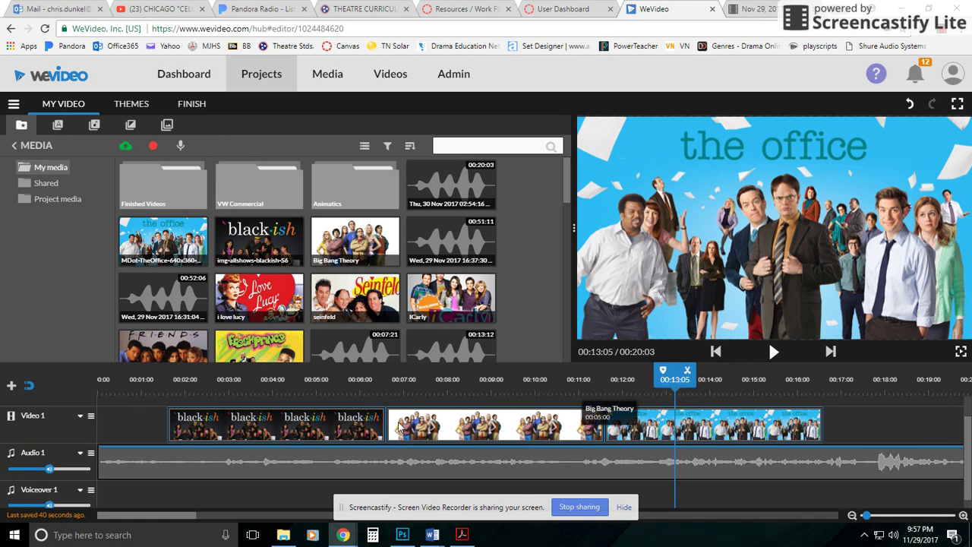
right_click(565, 429)
click(590, 451)
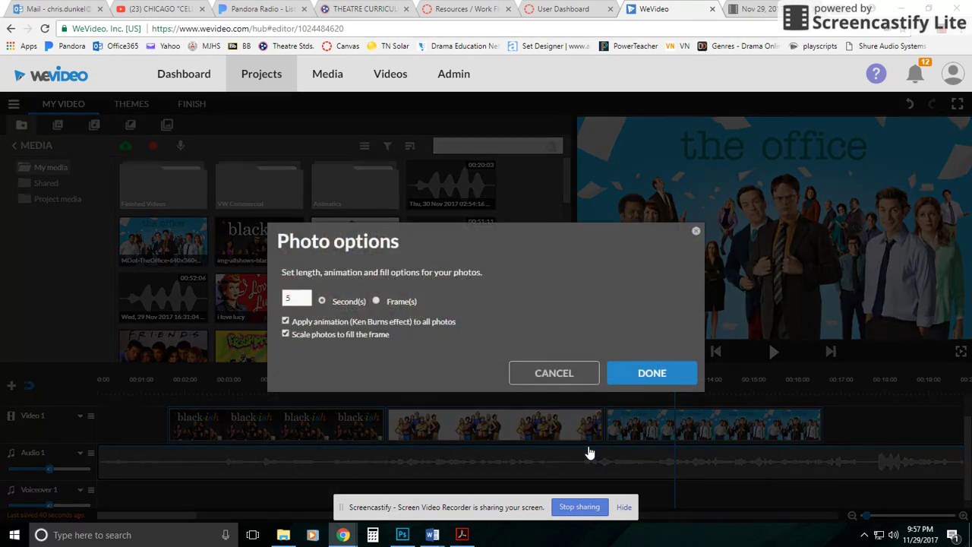
click(302, 298)
double_click(302, 298)
text(7)
click(287, 321)
click(286, 335)
click(642, 383)
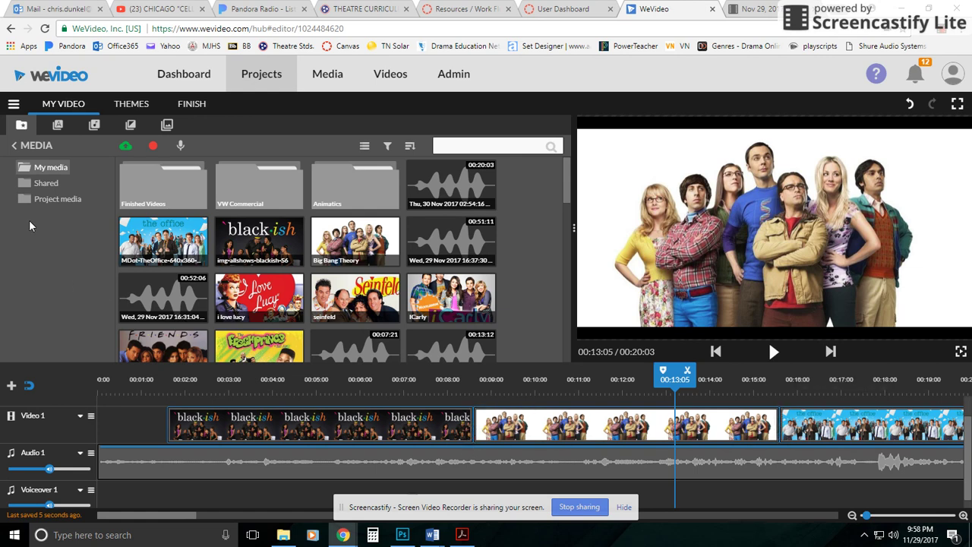
Browse the standard transitions and preview the horizontal and vertical versions of 3d-flip and 3d-cube.
click(130, 126)
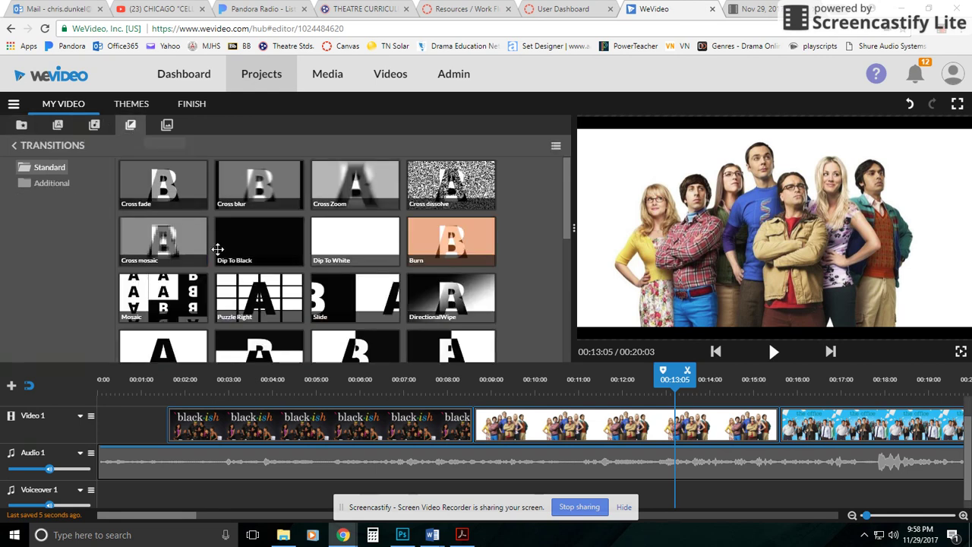
scroll(234, 304, down, 5)
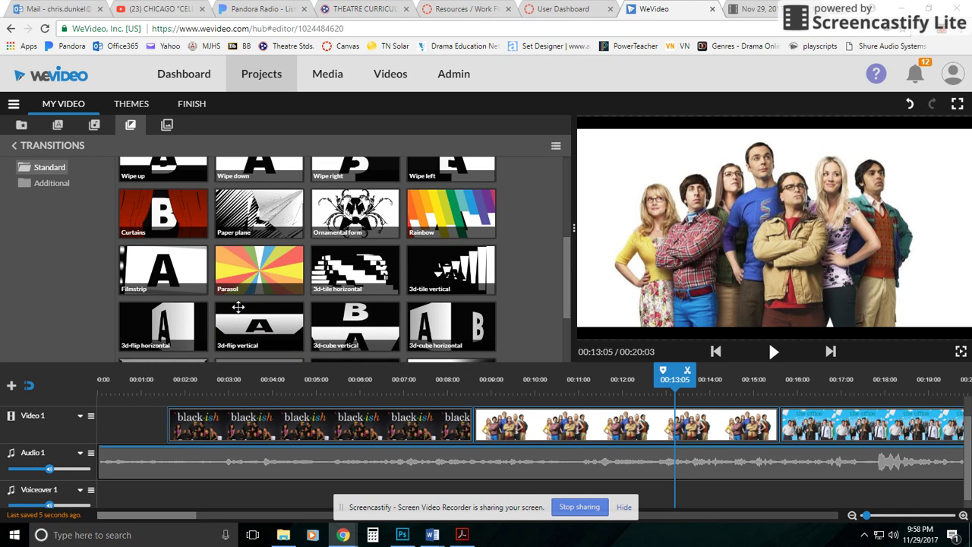
scroll(238, 307, down, 2)
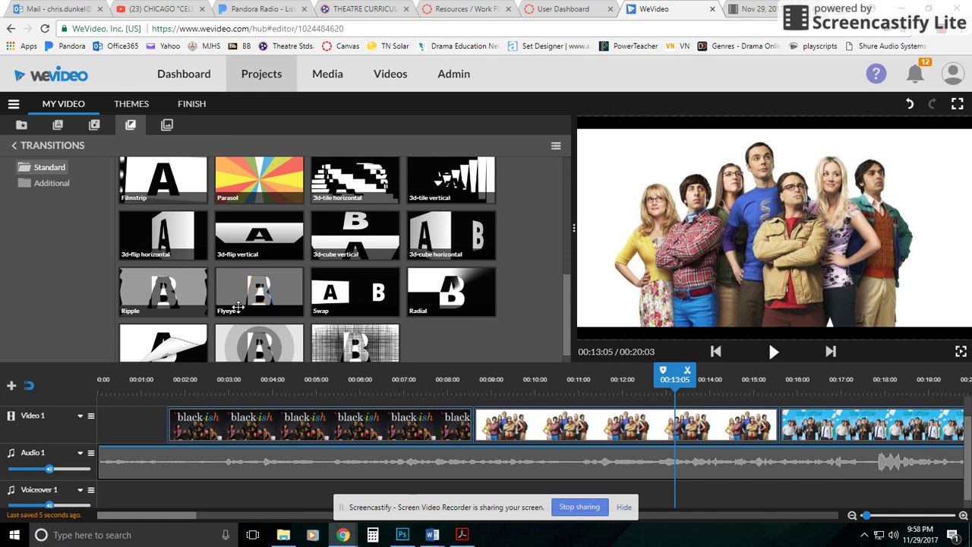
click(260, 235)
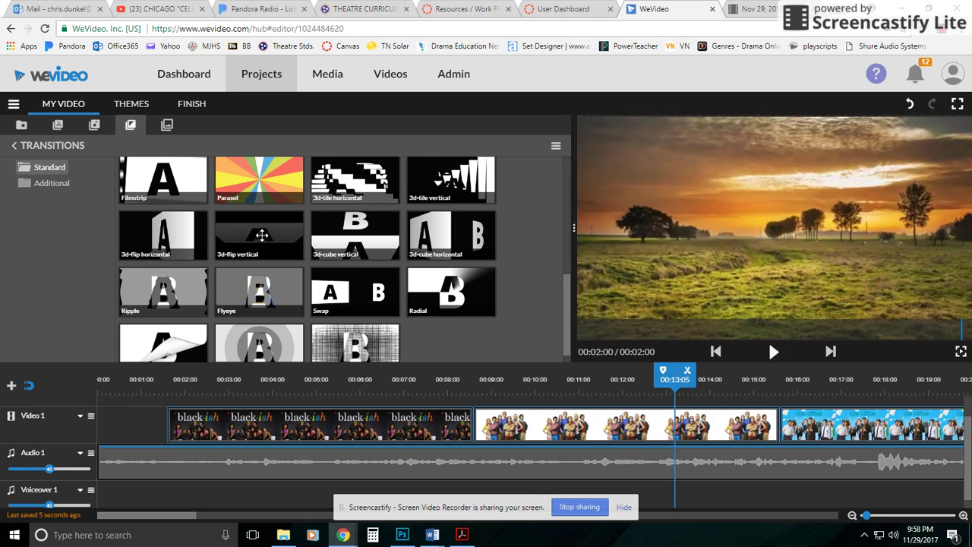
click(367, 245)
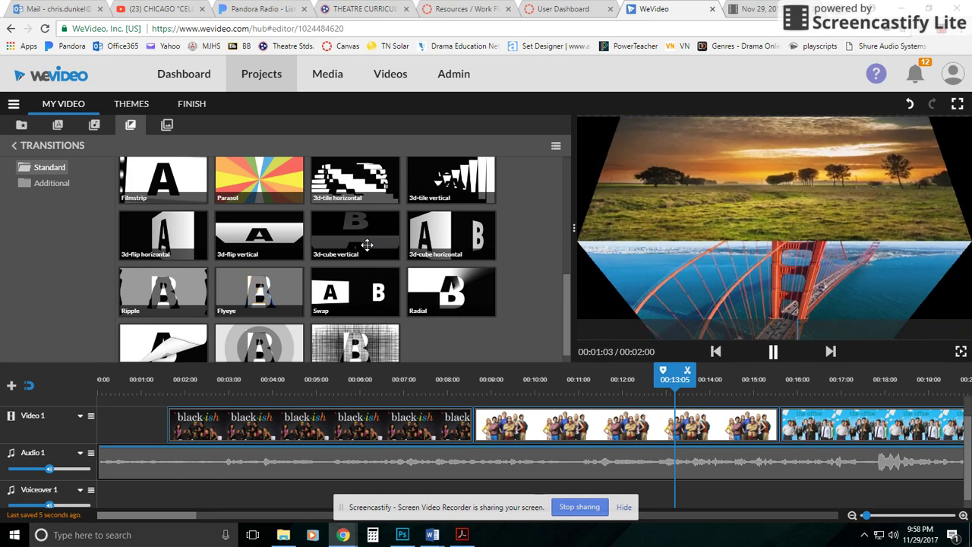
click(167, 228)
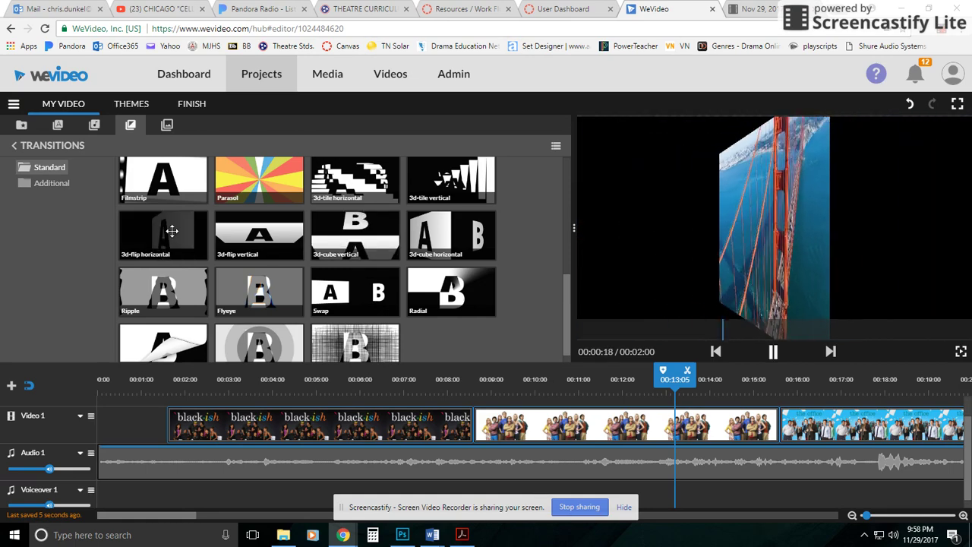
click(232, 230)
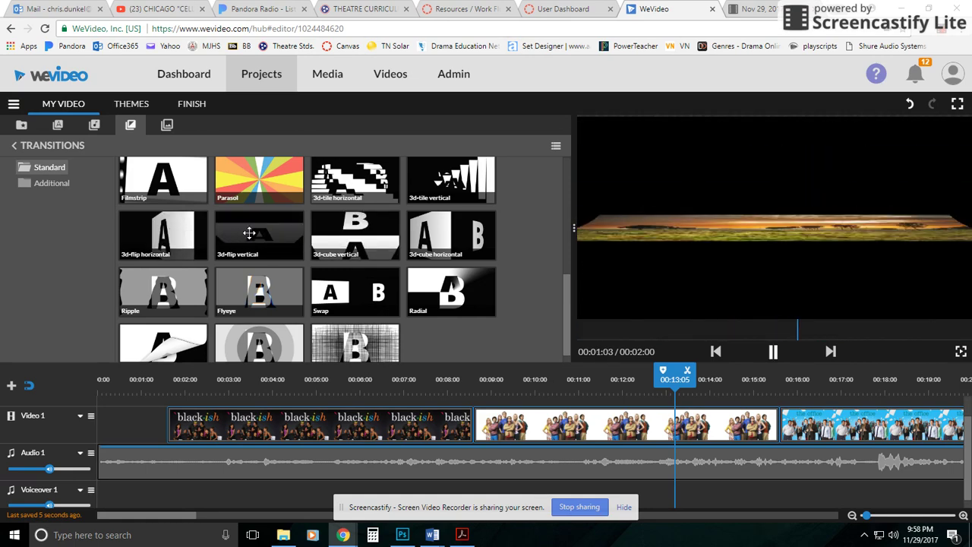
click(364, 241)
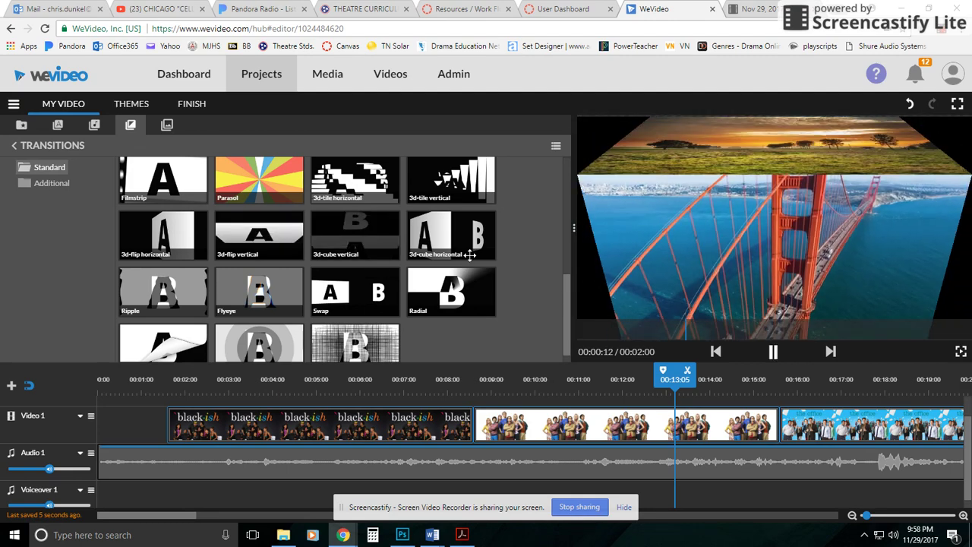
click(435, 236)
click(363, 230)
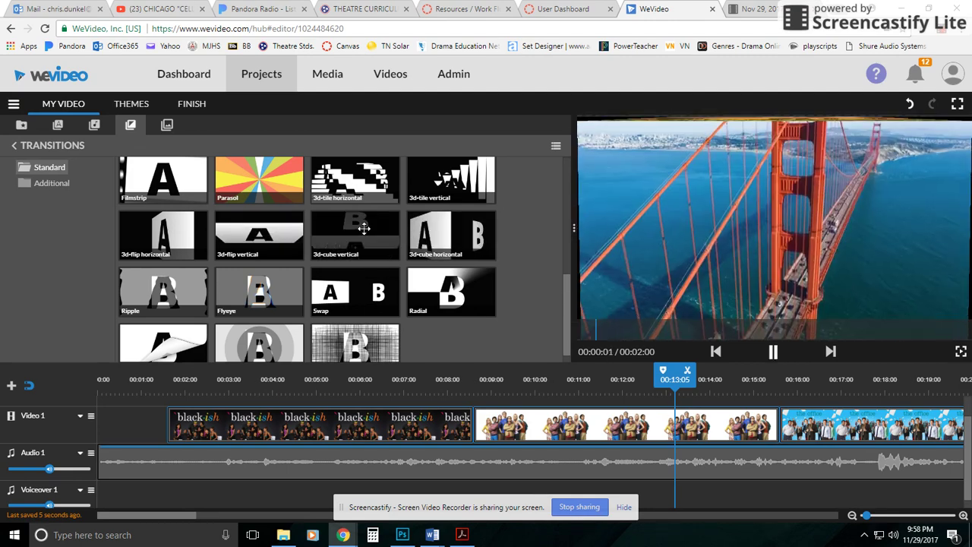
click(434, 236)
click(370, 238)
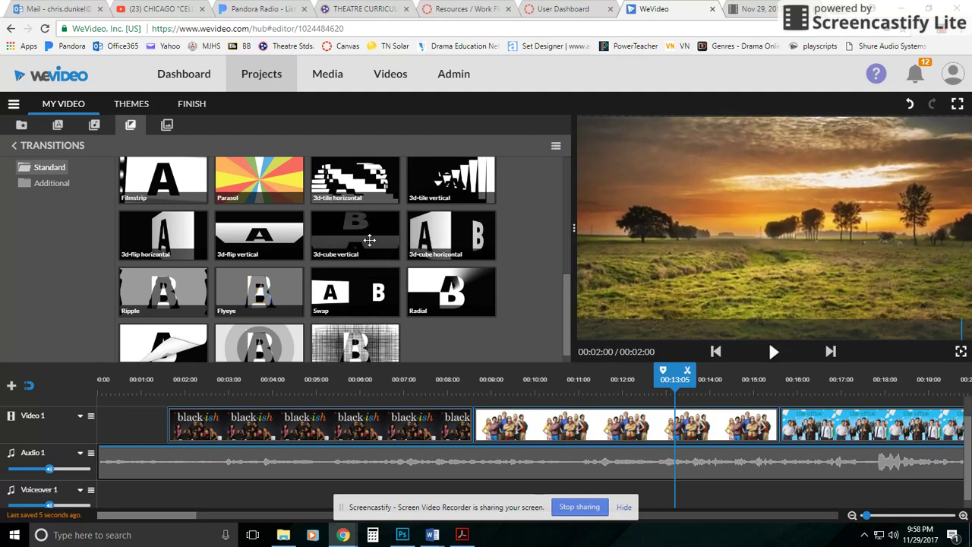
click(446, 237)
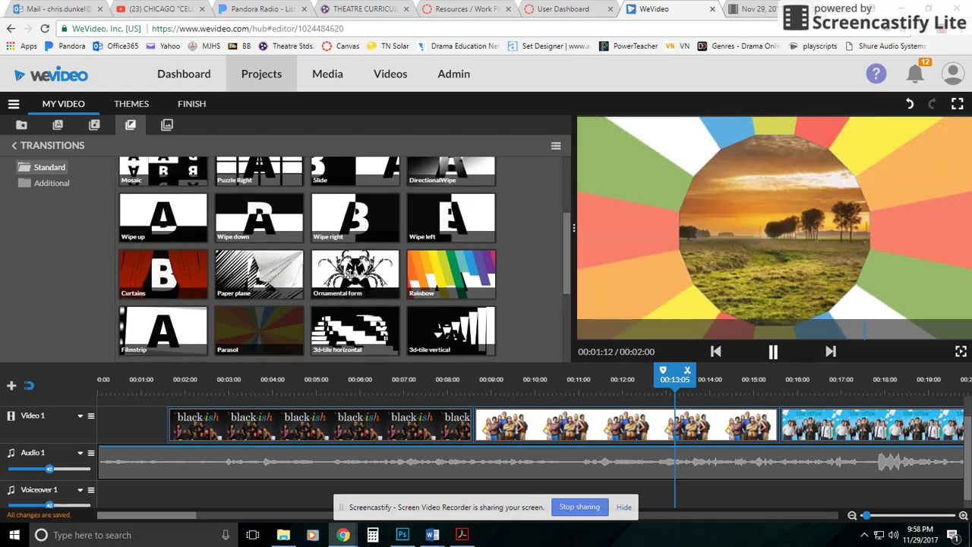
Preview the Ornamental form and Paper plane transitions and look through the remaining standard ones.
click(351, 273)
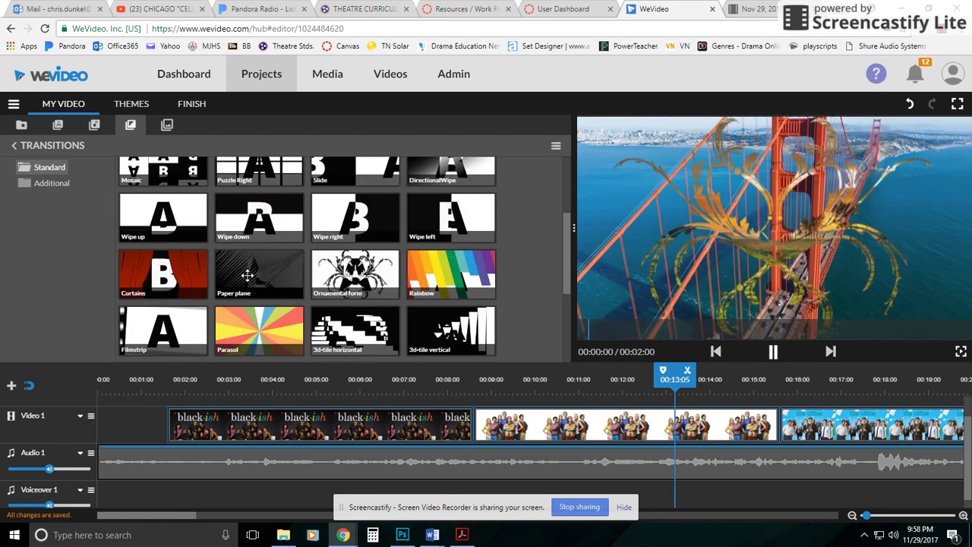
click(248, 275)
scroll(248, 275, down, 1)
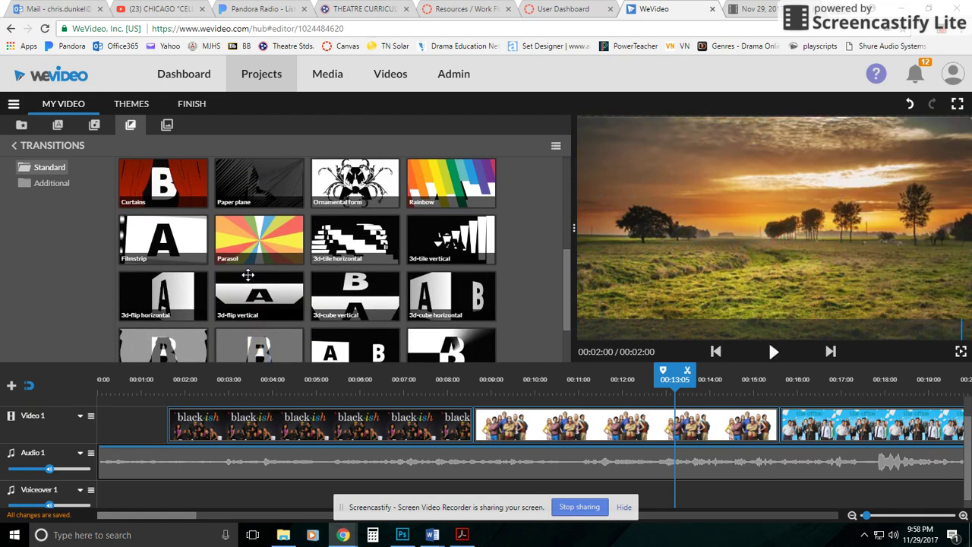
scroll(250, 273, down, 2)
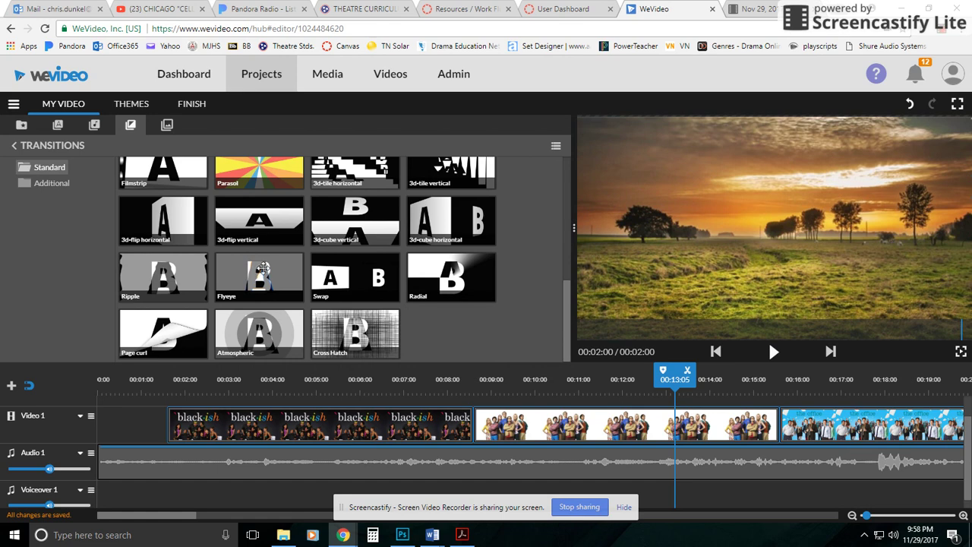
Add 3d-cube vertical between the black-ish and Big Bang Theory clips and play it, and add 3d-cube horizontal between Big Bang Theory and The Office.
click(360, 241)
drag(360, 241, 471, 425)
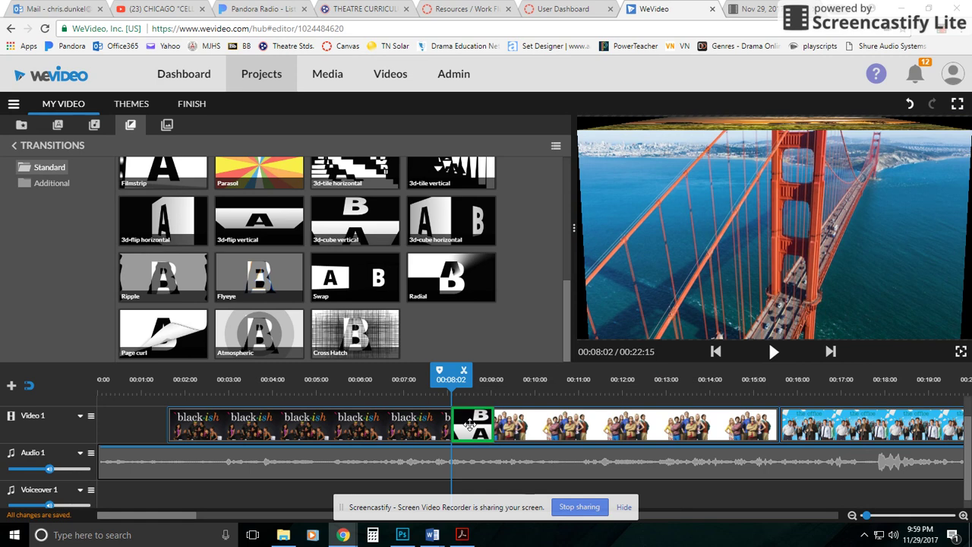
drag(471, 425, 471, 428)
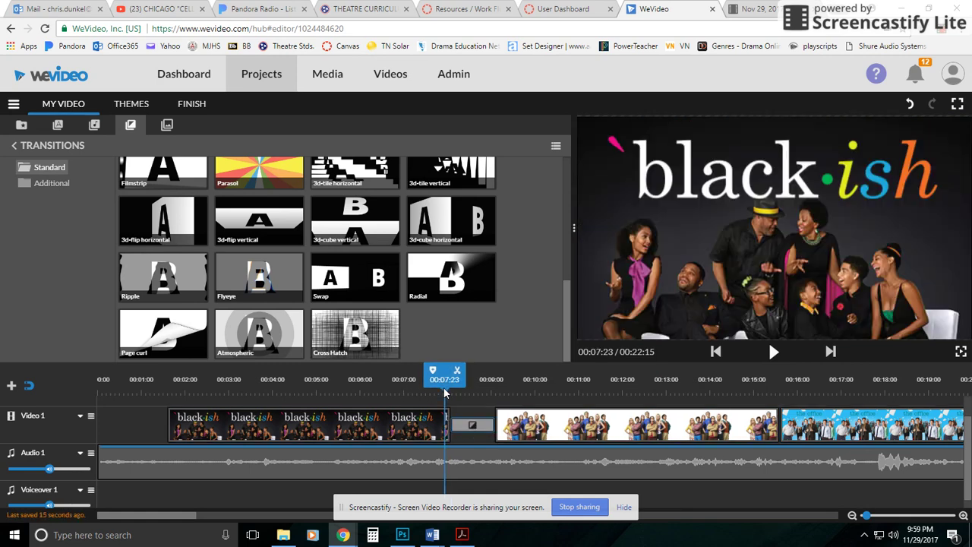
click(773, 352)
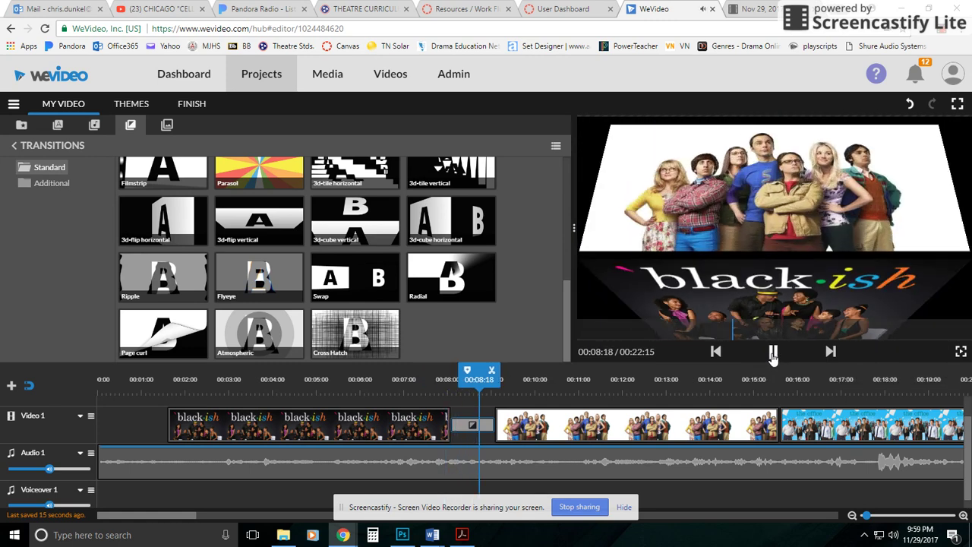
click(774, 353)
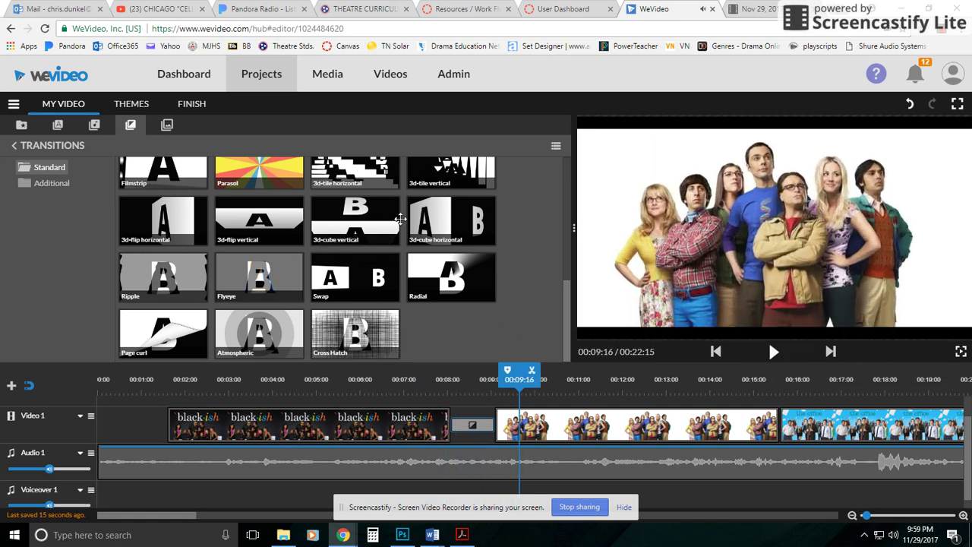
drag(460, 218, 776, 437)
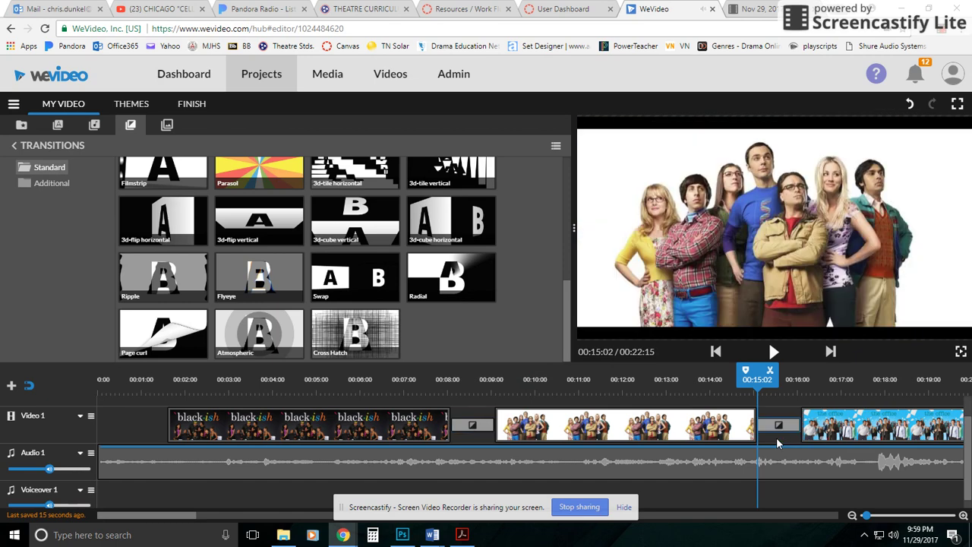